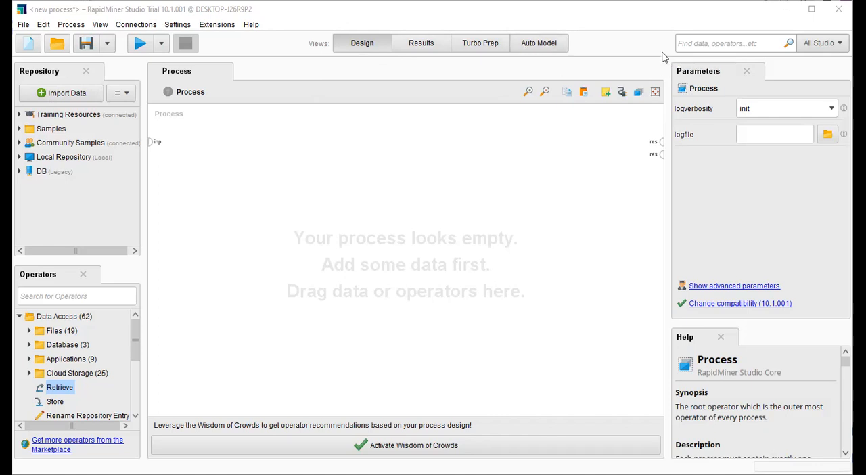
Step: Add a Retrieve operator from the Data Access group to the empty process
click(685, 39)
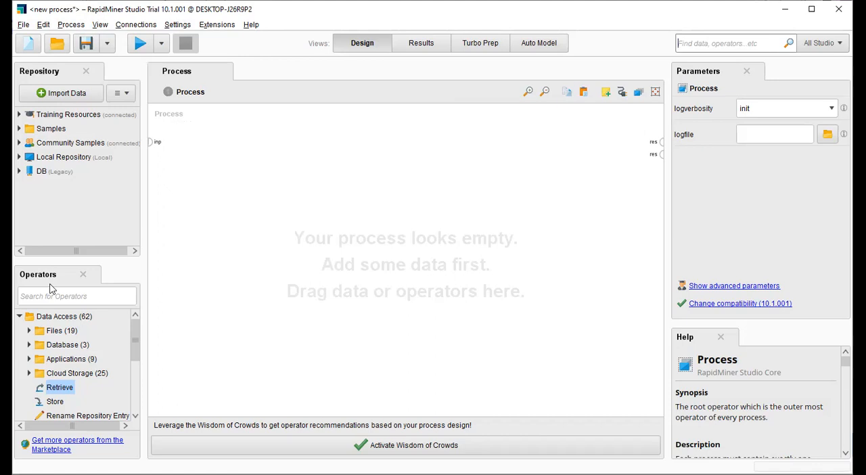
drag(60, 388, 135, 330)
click(20, 316)
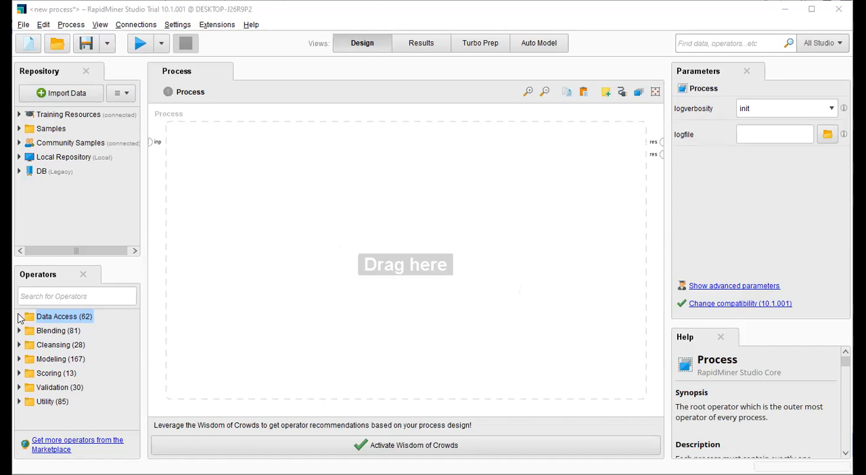
click(21, 317)
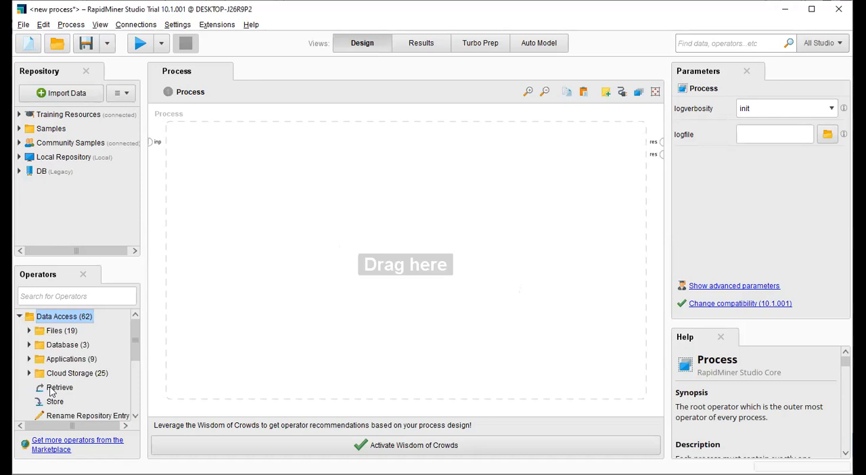
drag(51, 392, 251, 174)
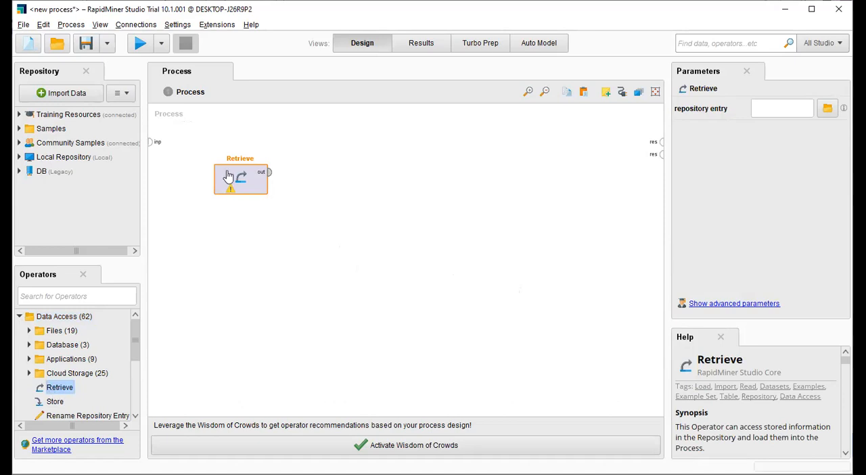
Step: Collapse the Data Access group, search the operators for "ret", and clear the search
click(21, 316)
click(39, 296)
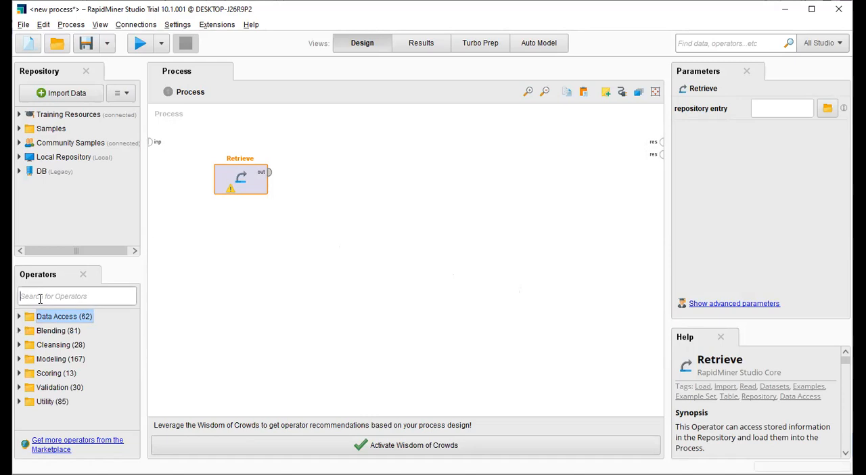
text(ret)
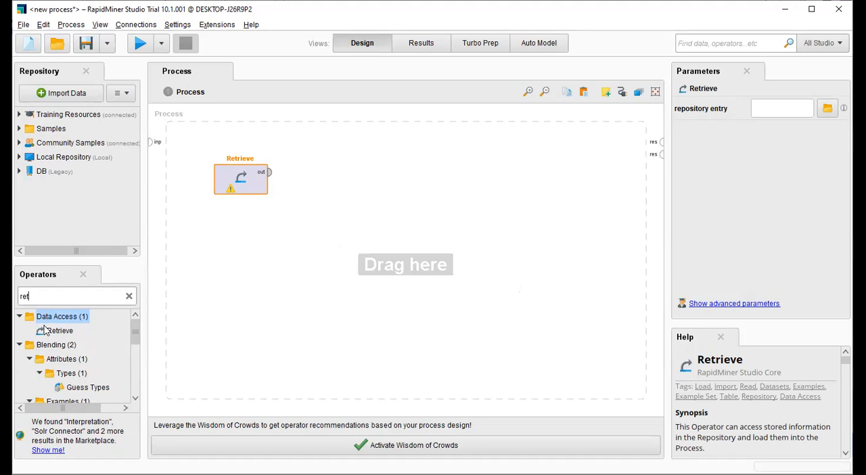
key(BackSpace)
key(BackSpace)
key(BackSpace)
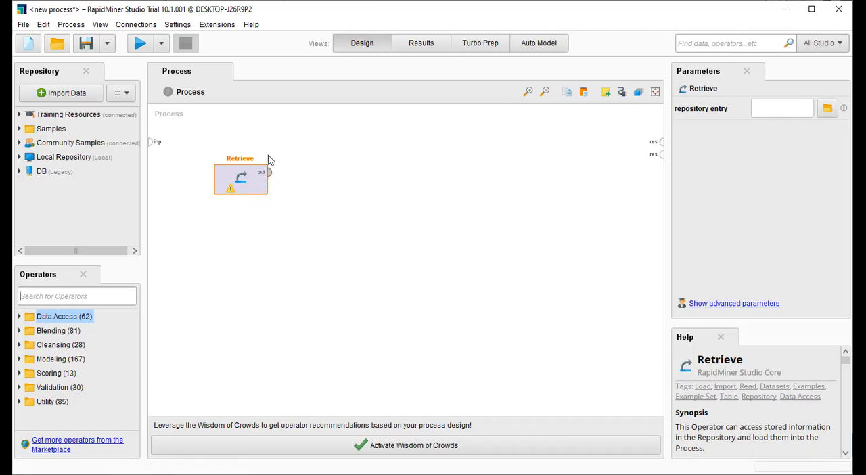
Step: Reposition the Retrieve operator near the top of the process and set its repository entry to the Titanic dataset in Samples/data
drag(242, 189, 281, 159)
drag(368, 230, 248, 156)
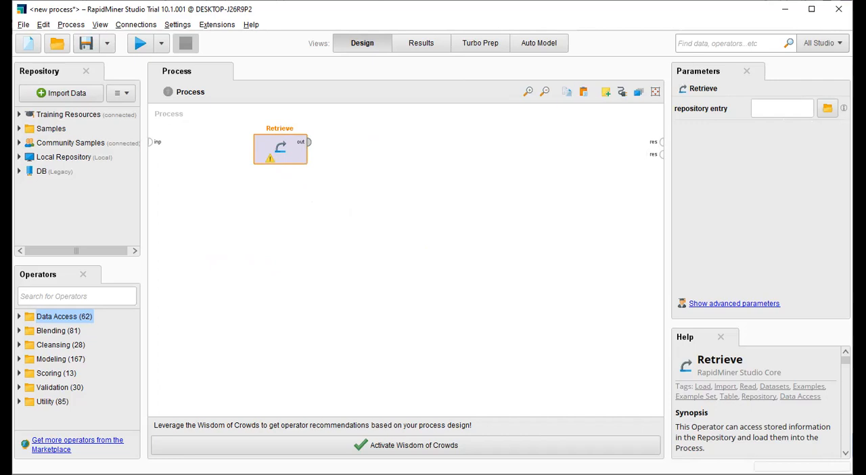
click(828, 109)
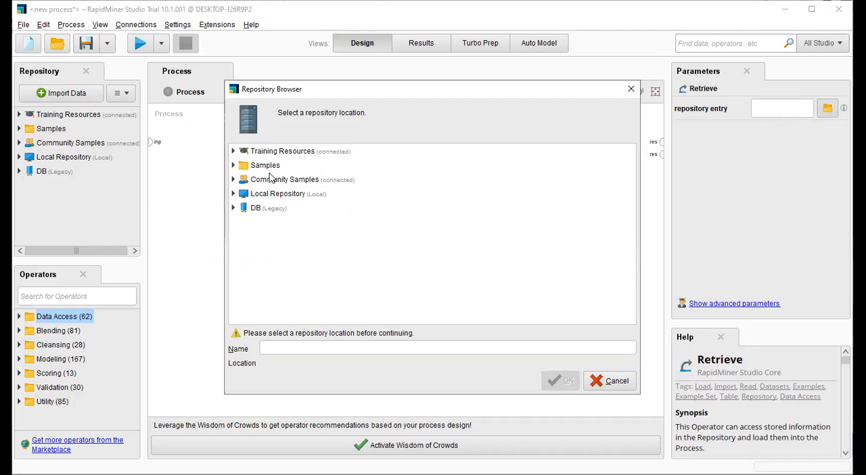
double_click(266, 165)
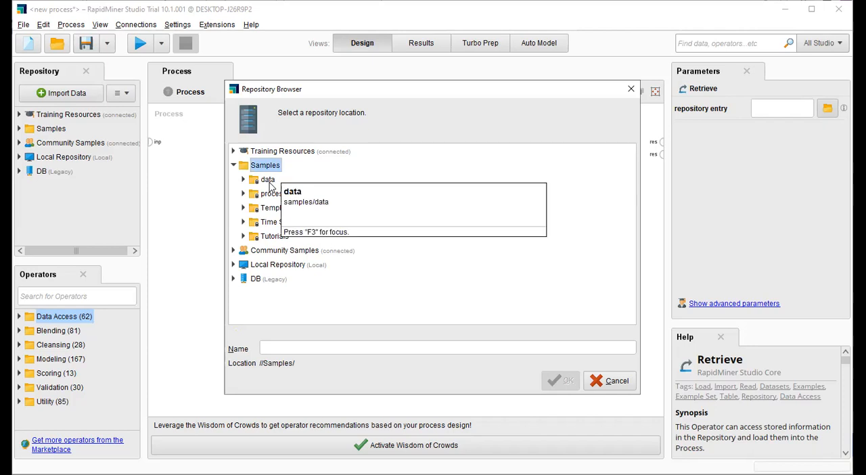
double_click(268, 179)
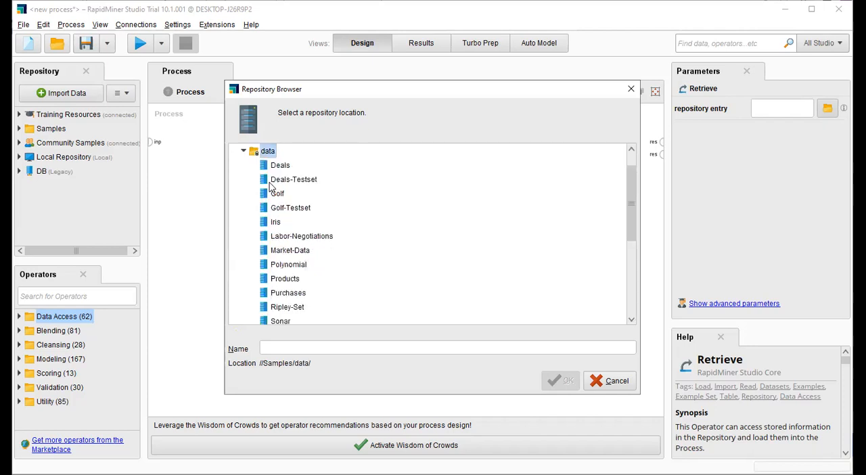
drag(630, 196, 631, 249)
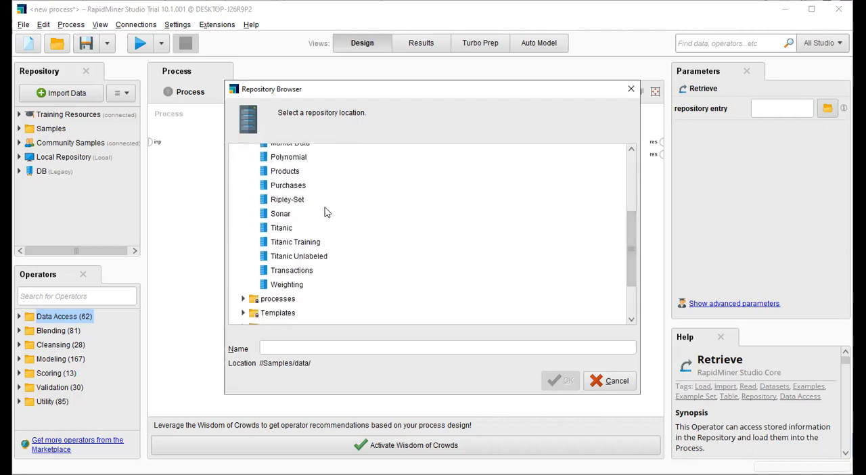
click(272, 233)
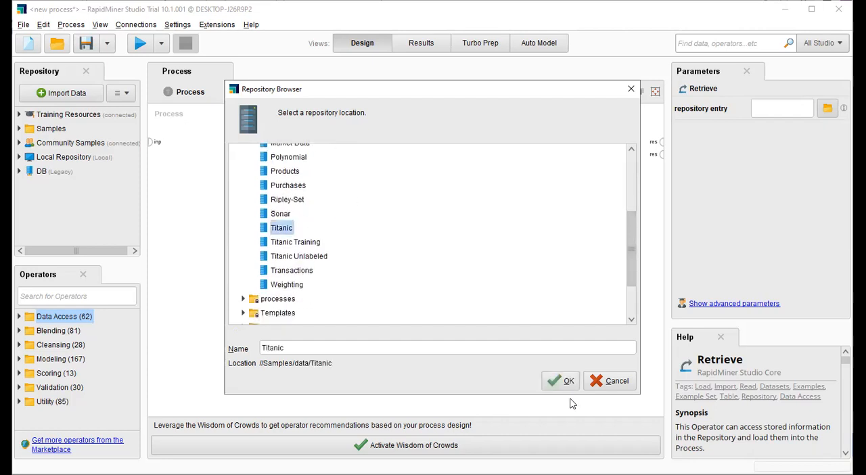
click(563, 381)
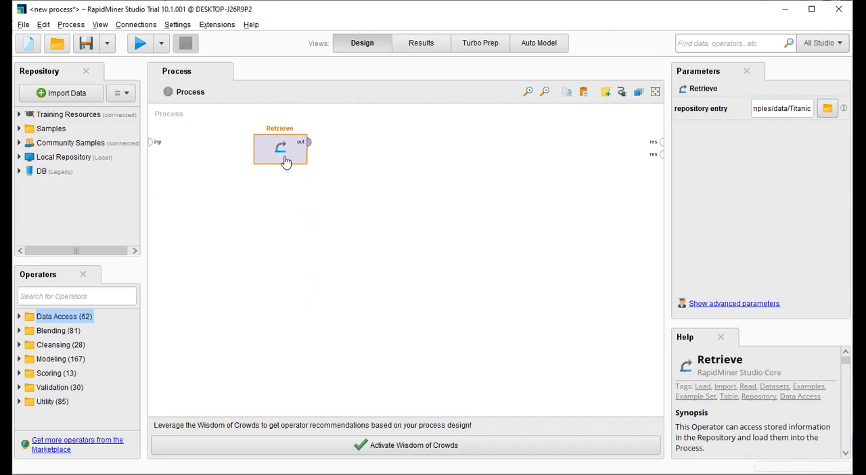
Step: Try to run the process, and connect the Retrieve operator's output to the first result port
click(268, 219)
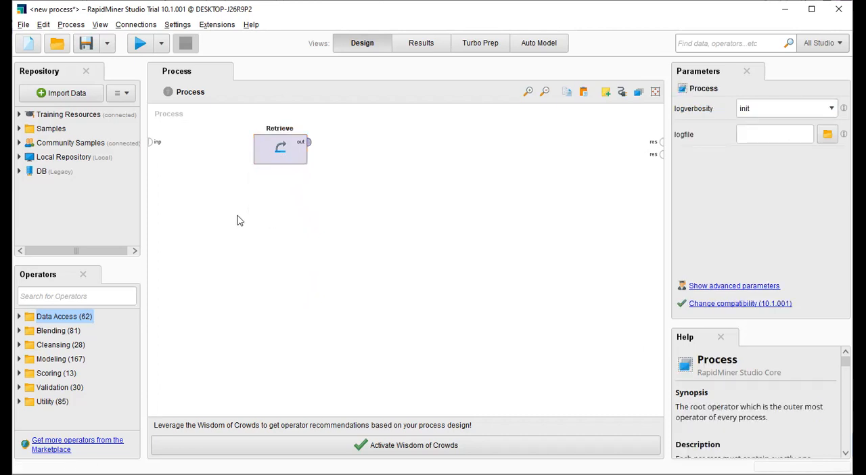
click(140, 43)
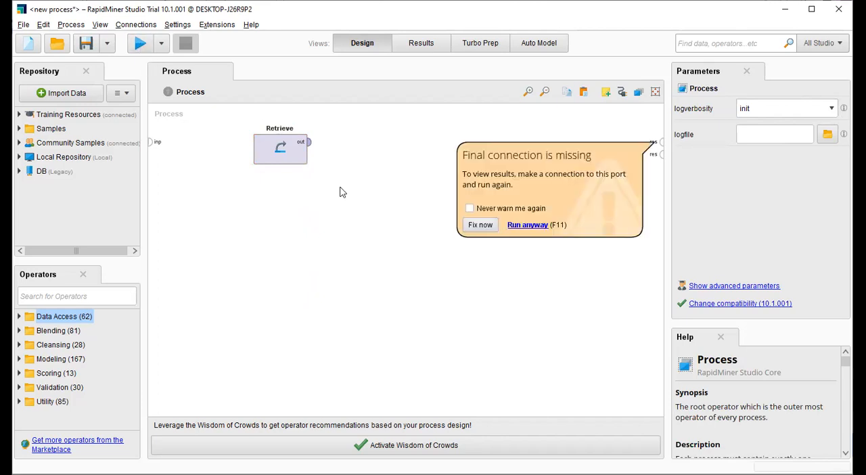
click(309, 142)
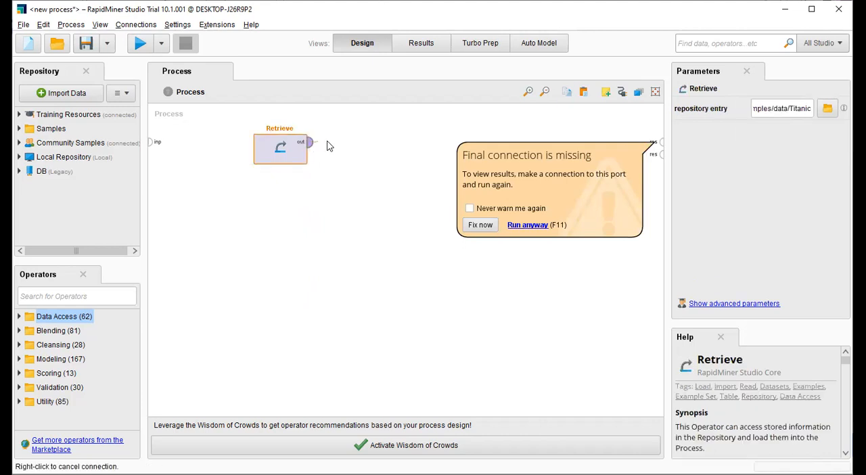
click(661, 142)
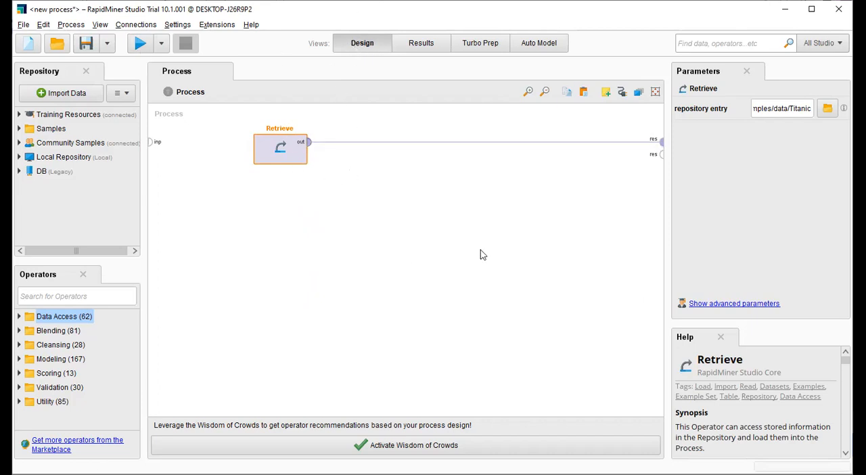
Step: Run the connected process and look across all columns of the resulting Titanic data table
click(411, 51)
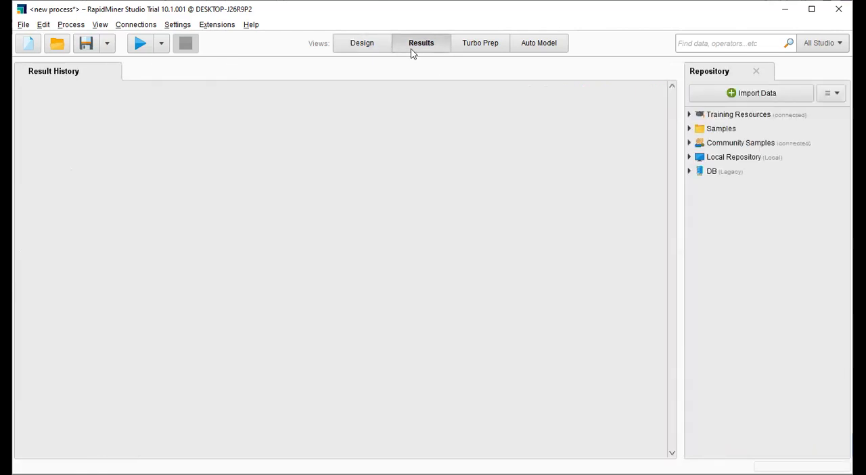
click(341, 41)
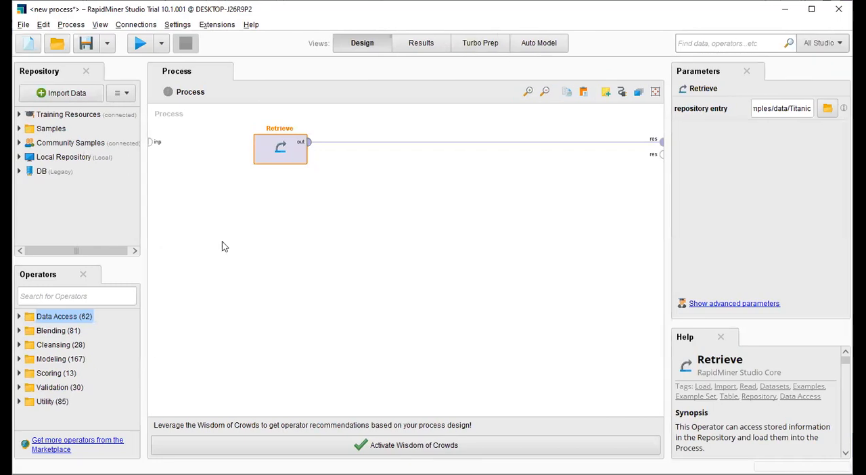
click(135, 48)
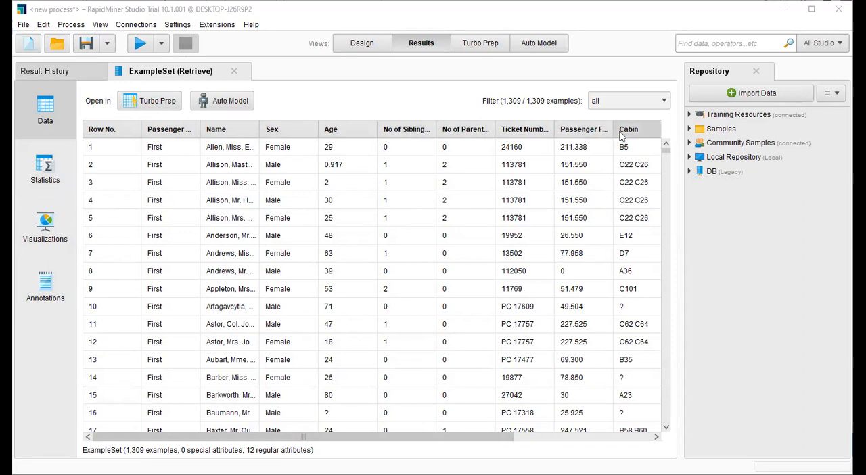
drag(424, 437, 560, 426)
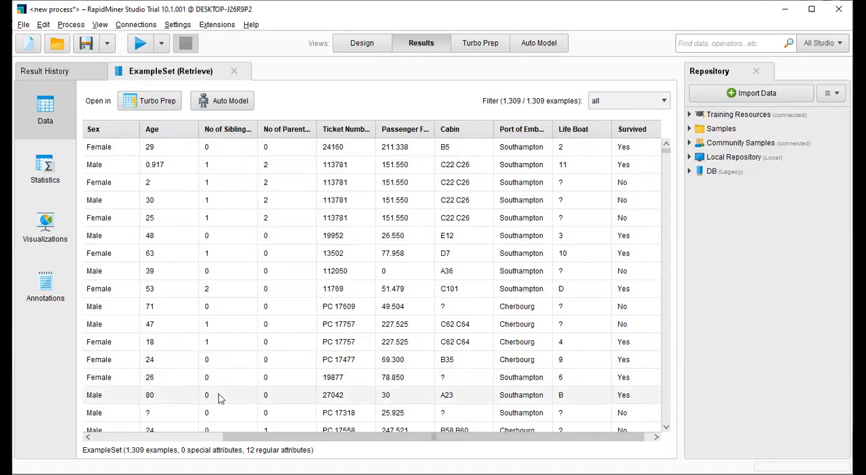
click(182, 437)
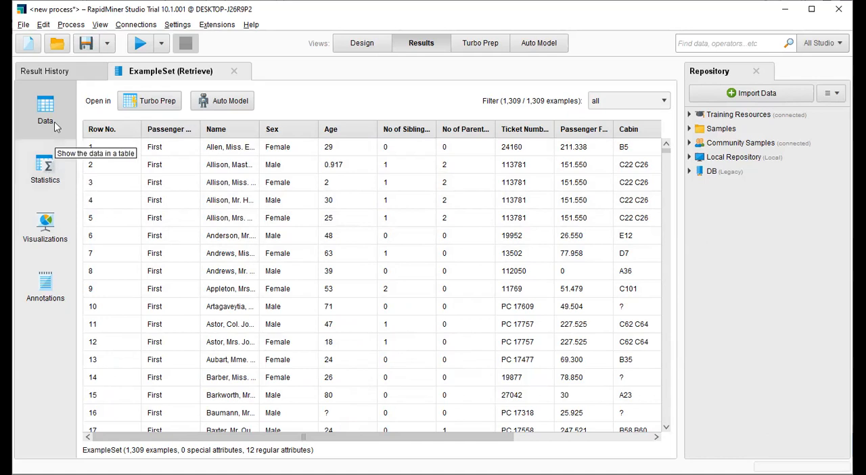
Step: Examine the statistics and missing values of every Titanic attribute, and expand the details of Ticket Number
click(50, 177)
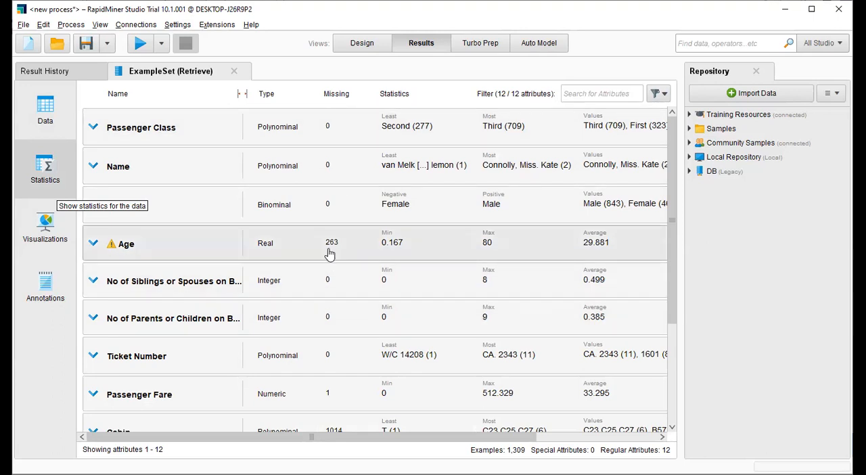
drag(673, 266, 672, 339)
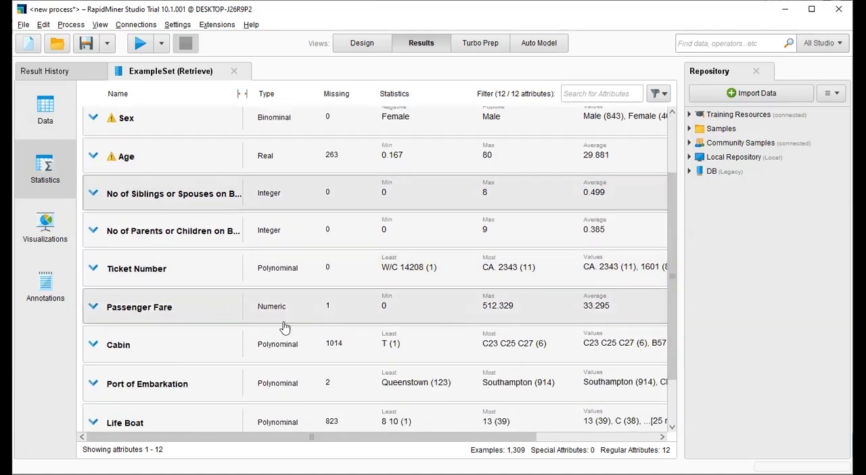
drag(672, 304, 674, 345)
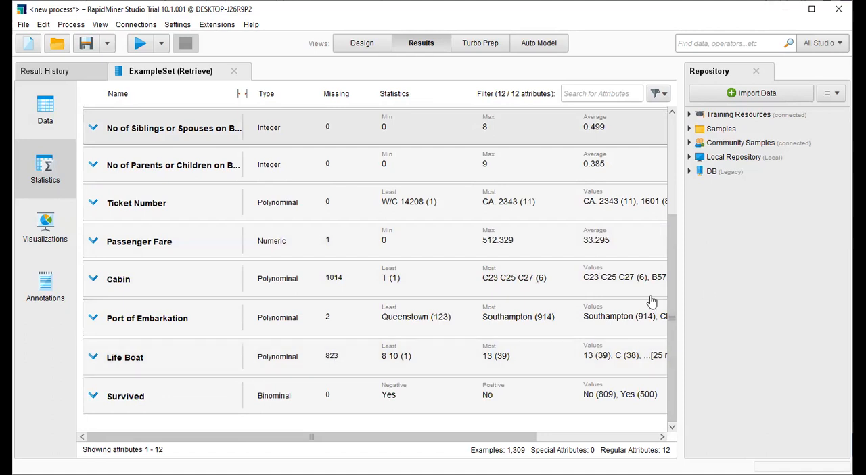
drag(675, 348, 671, 213)
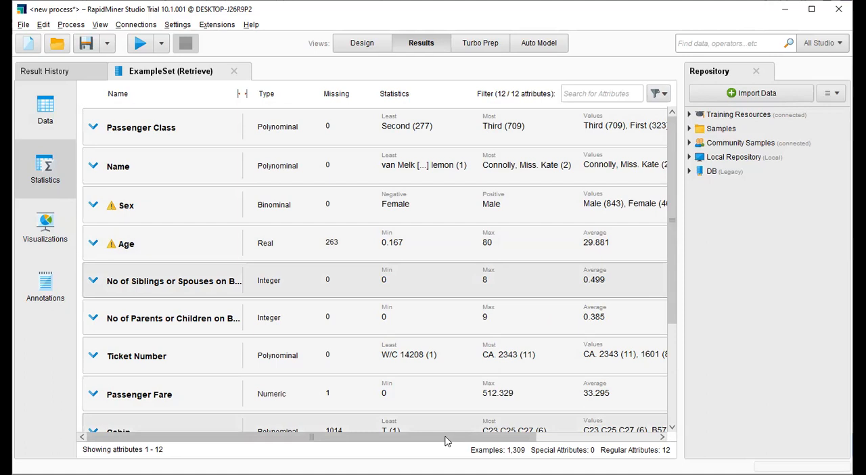
drag(445, 441, 697, 447)
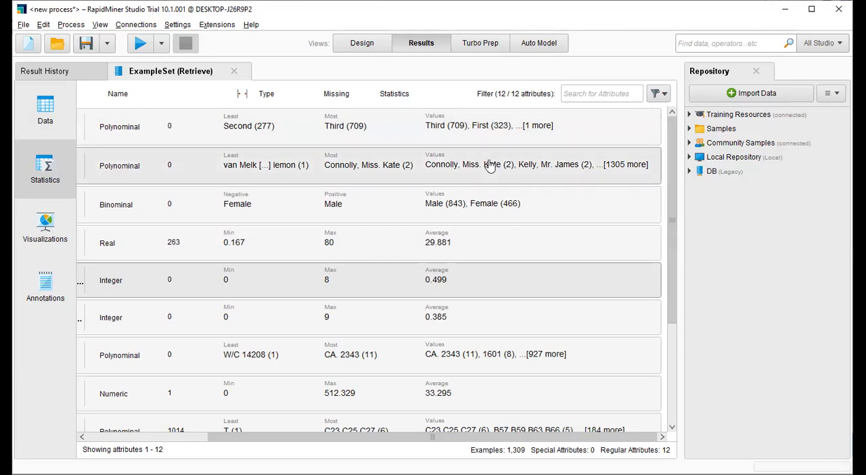
drag(672, 164, 679, 292)
click(139, 436)
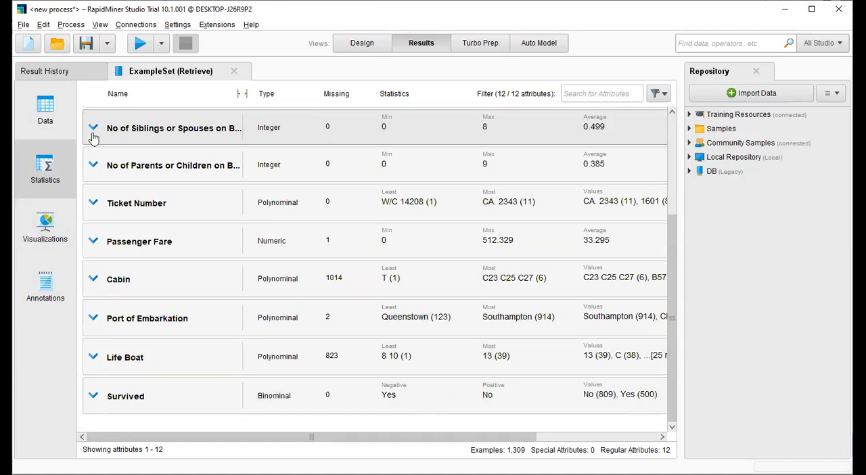
click(93, 203)
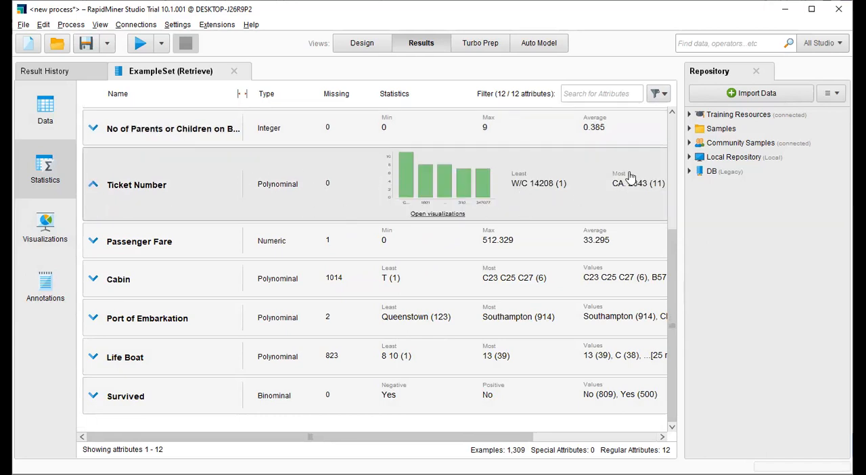
Step: Open the visualizations of the Titanic data, review the available chart types, and set the plot type to Scatter Matrix
click(38, 236)
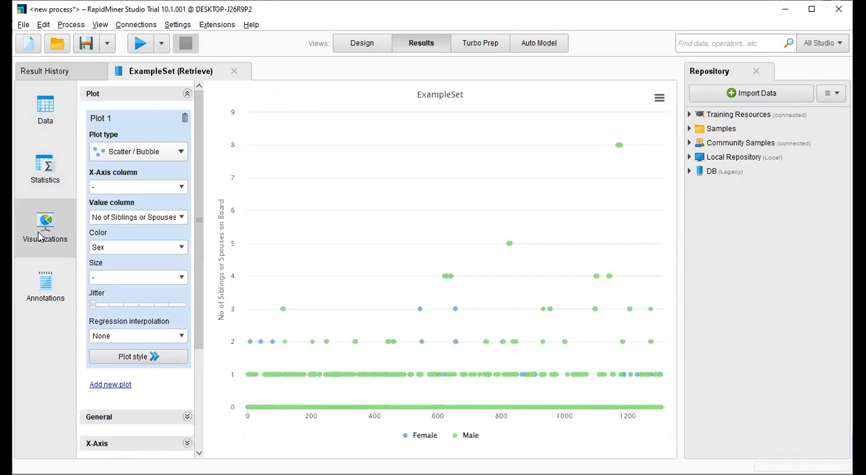
mouse_move(409, 346)
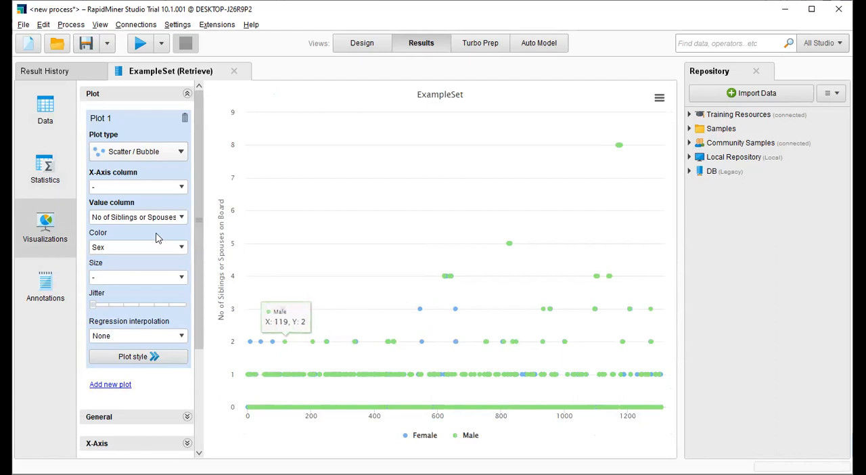
click(174, 153)
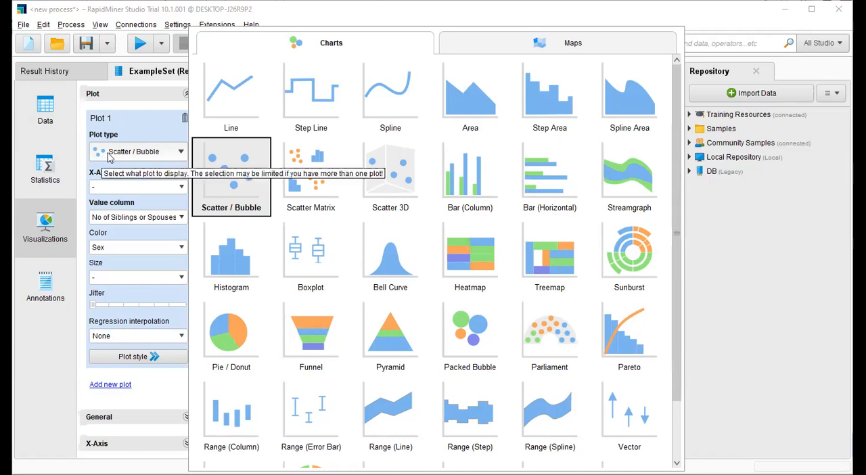
click(107, 158)
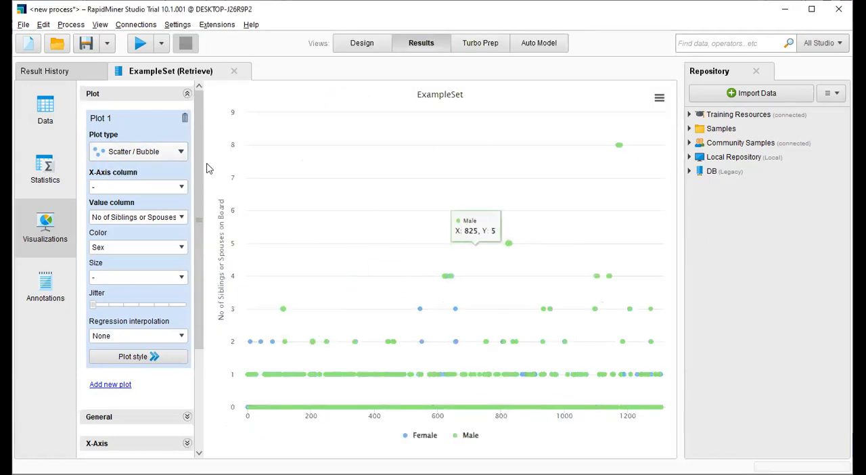
click(133, 158)
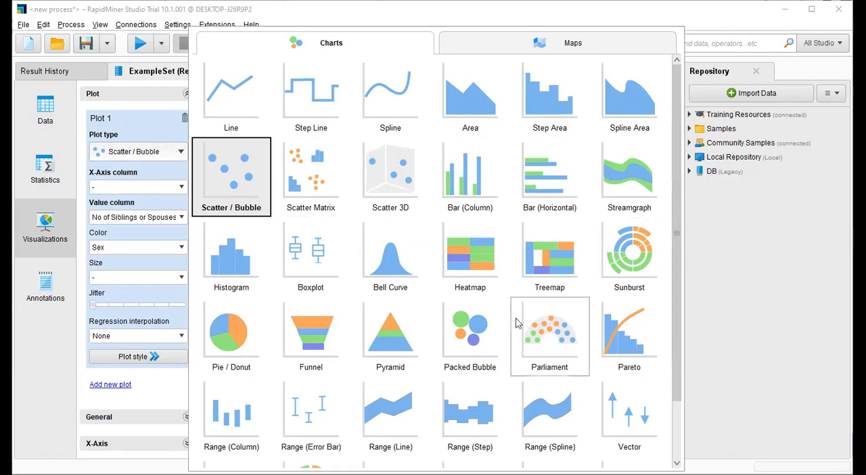
click(315, 181)
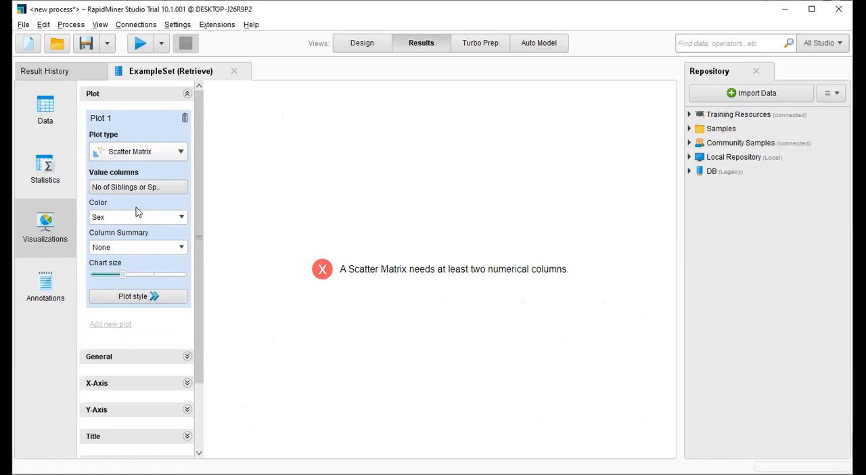
Step: Try the Pie / Donut and Scatter / Bubble plot types for Plot 1, and set the plot type to Line
click(160, 152)
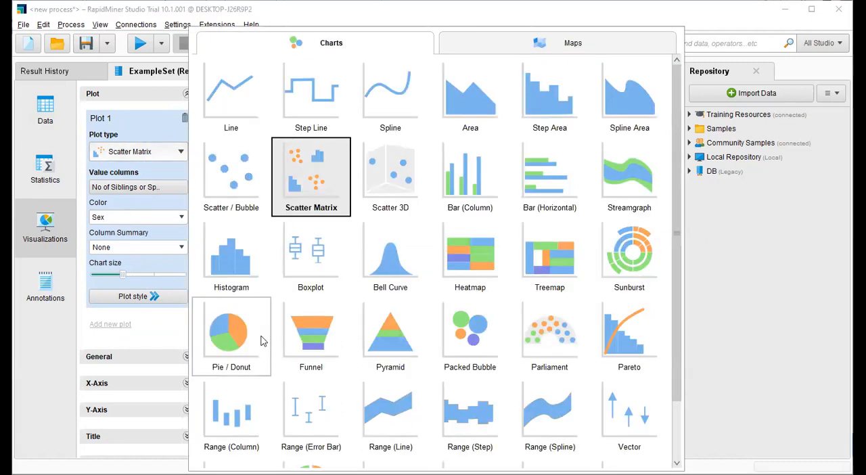
click(230, 344)
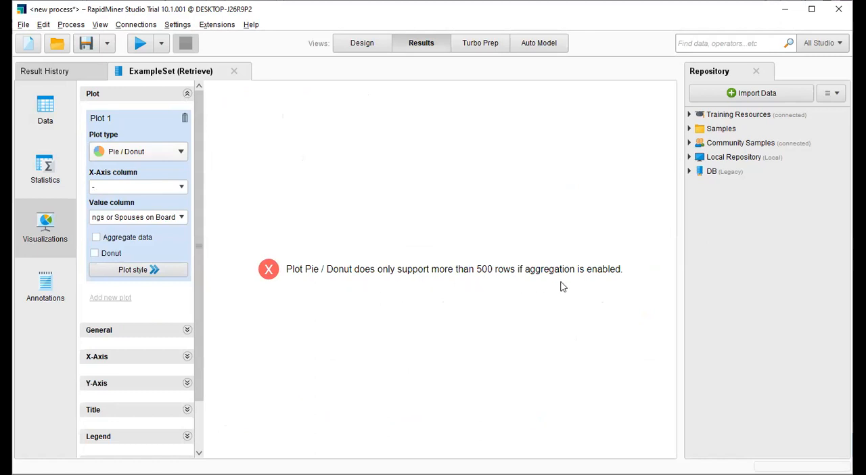
click(131, 151)
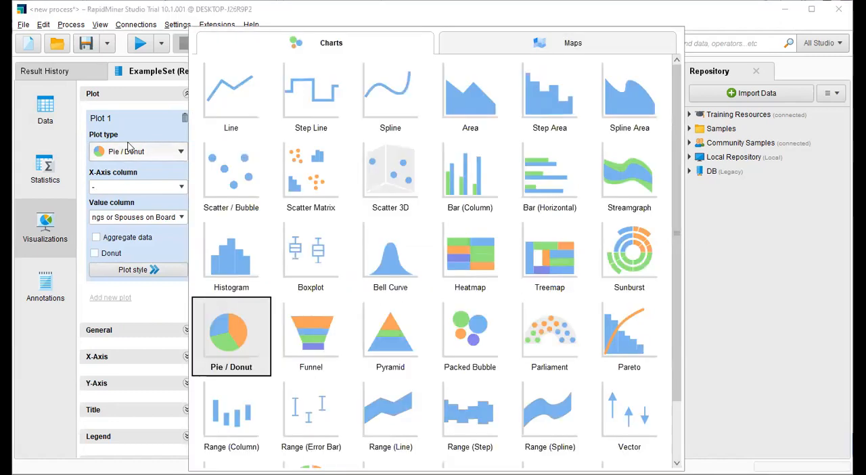
click(209, 158)
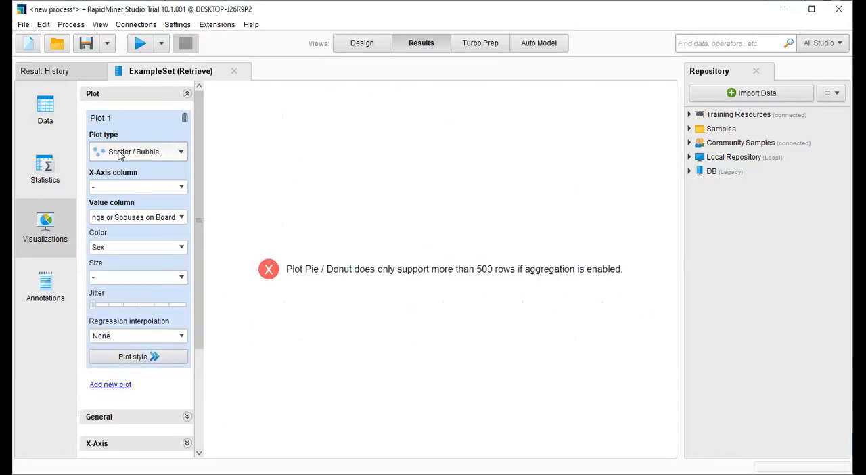
click(131, 151)
click(241, 106)
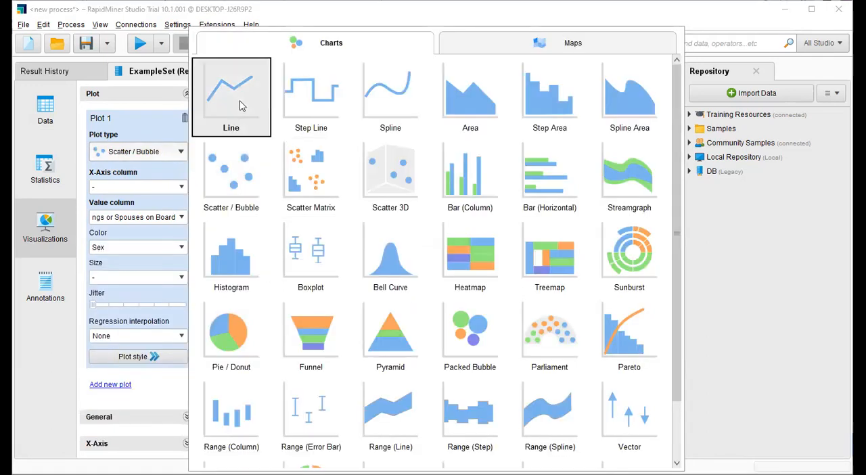
click(241, 105)
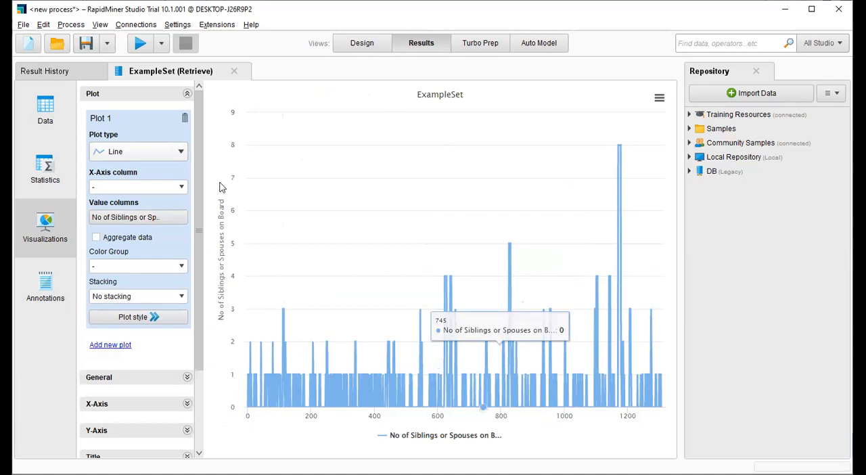
Step: Review the columns offered for Color Group and the X-Axis, and change the plot type to Bar (Column)
click(182, 268)
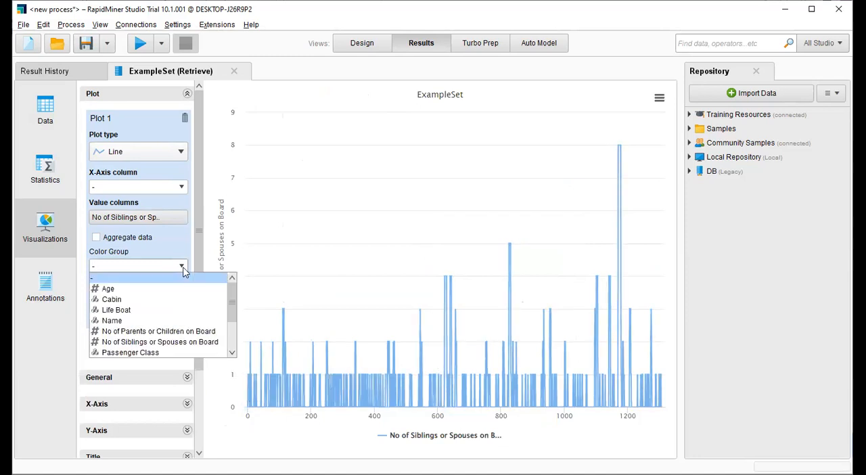
click(182, 267)
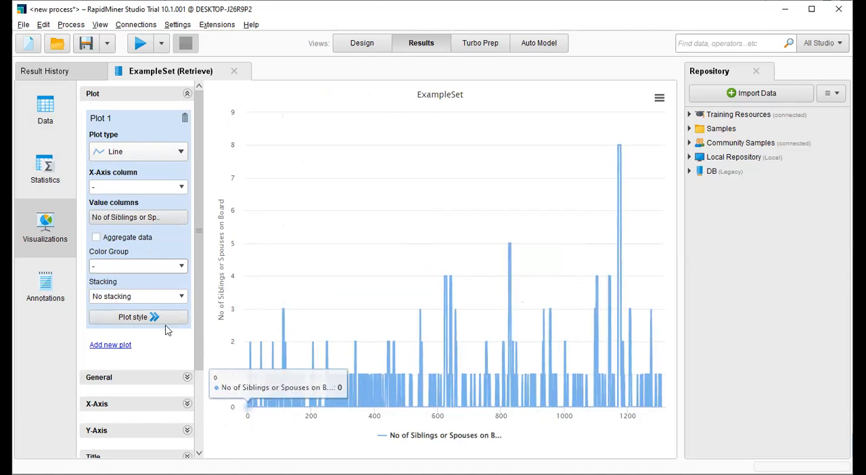
click(179, 186)
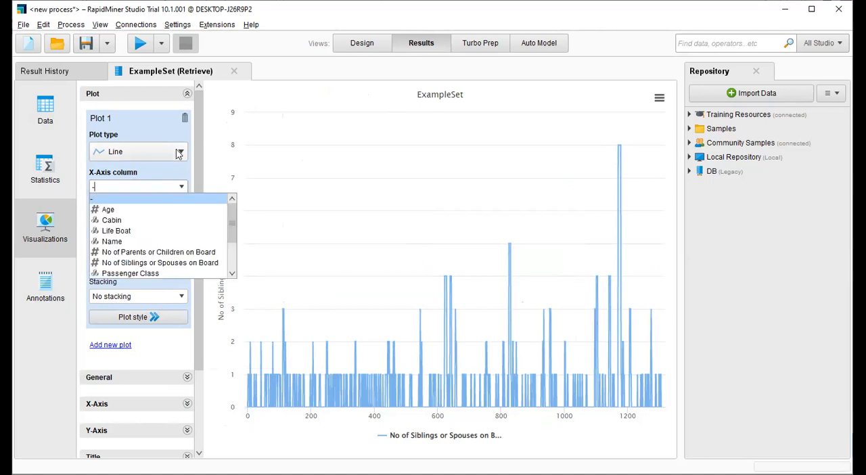
click(179, 152)
click(179, 152)
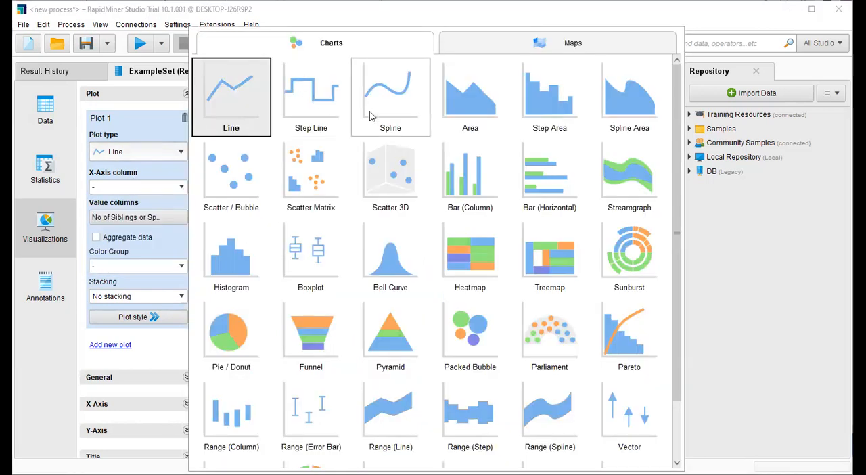
click(320, 265)
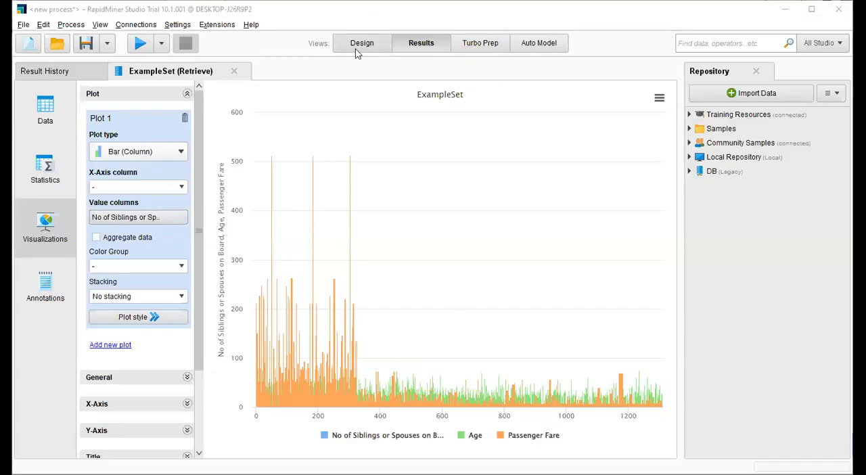
Step: Return to the process design, remove the connection from the Retrieve operator, and reconnect its output to the first result port
click(359, 46)
drag(309, 144, 371, 167)
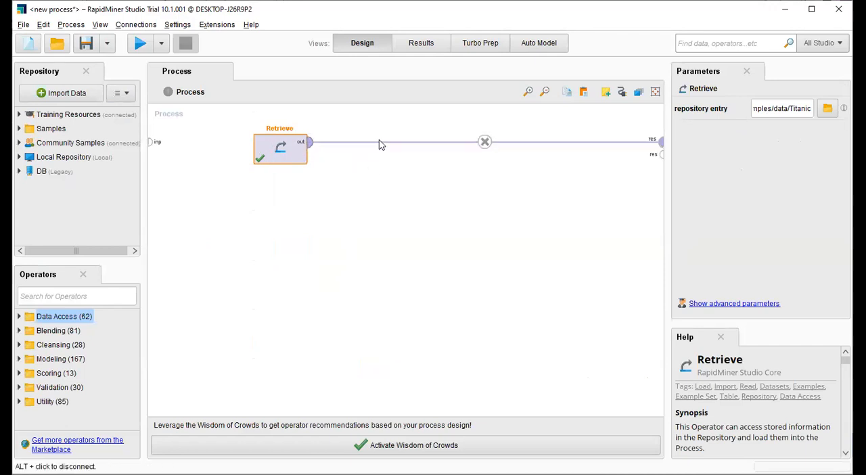
click(394, 234)
click(483, 142)
click(309, 146)
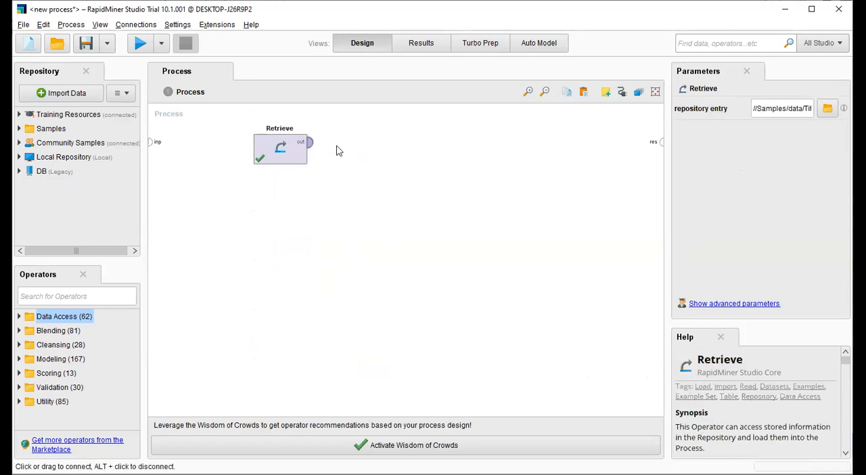
click(662, 142)
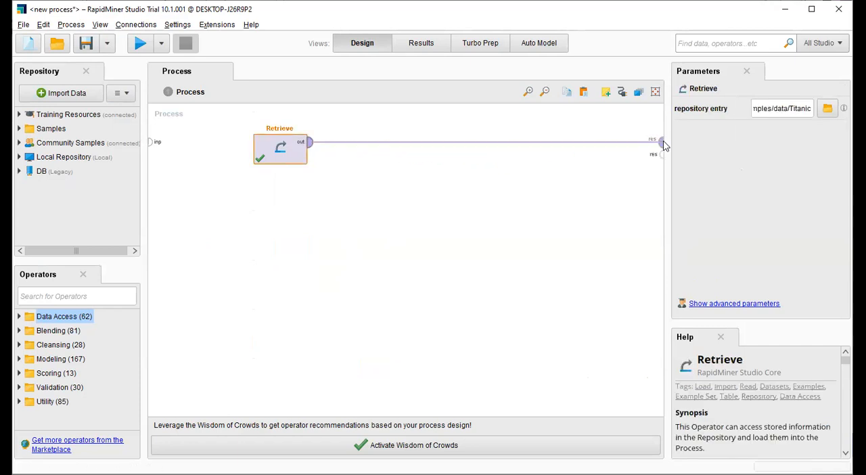
Step: Search all of Studio for "Data" with the global search, and clear the search
click(698, 41)
text(Data)
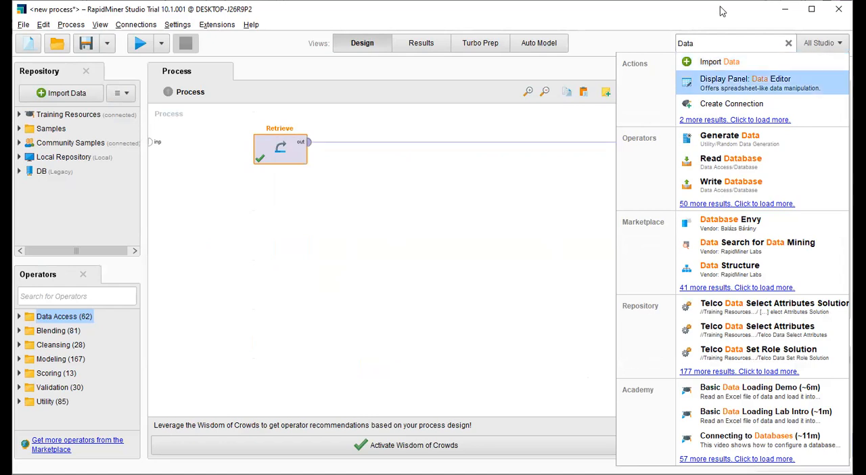
click(787, 42)
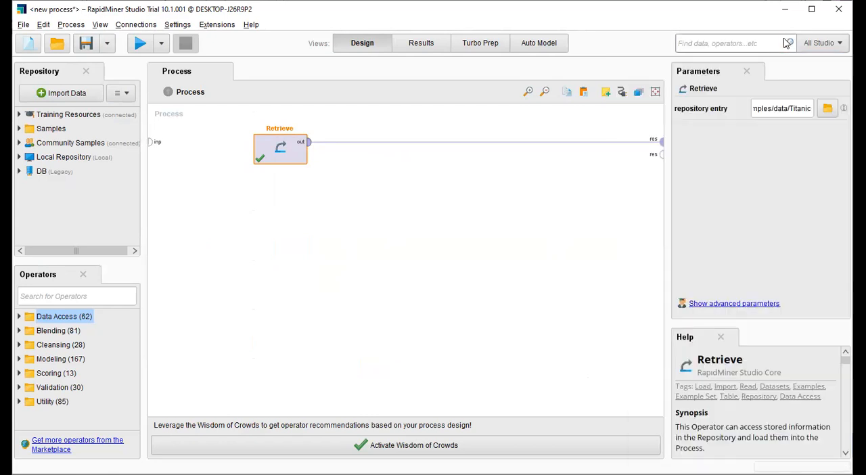
Step: View the help for the process and the Retrieve operator, enlarging the help area to read through Retrieve's documentation
click(552, 250)
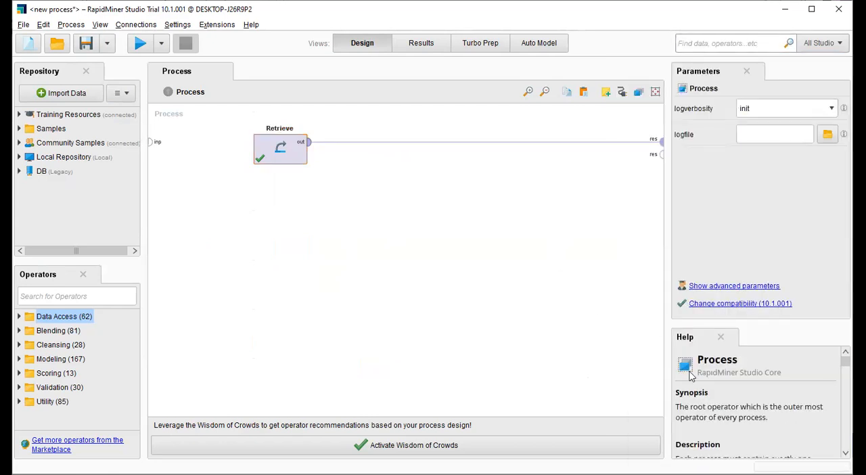
click(292, 164)
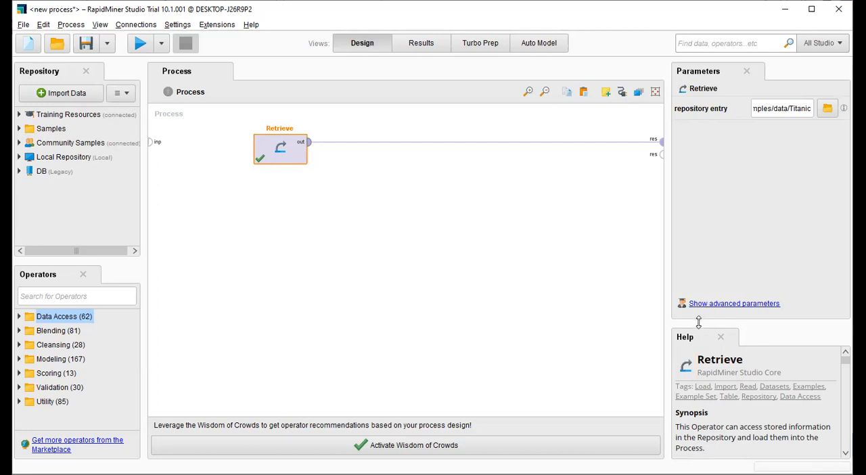
drag(698, 324, 703, 195)
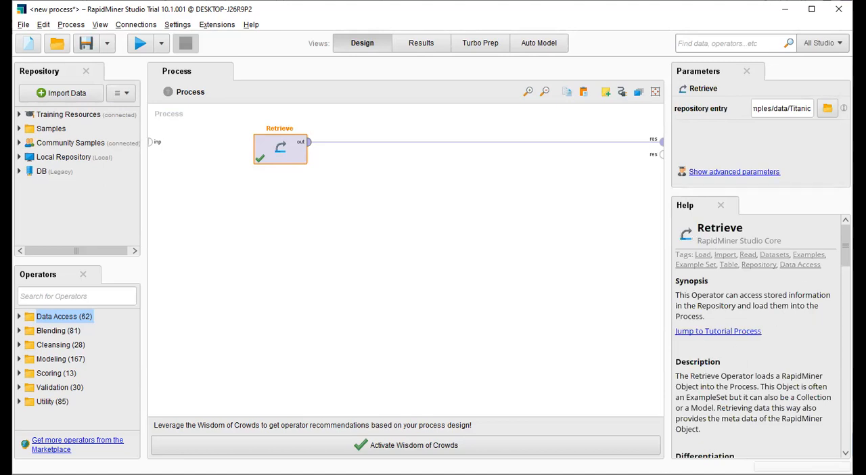
scroll(757, 336, down, 10)
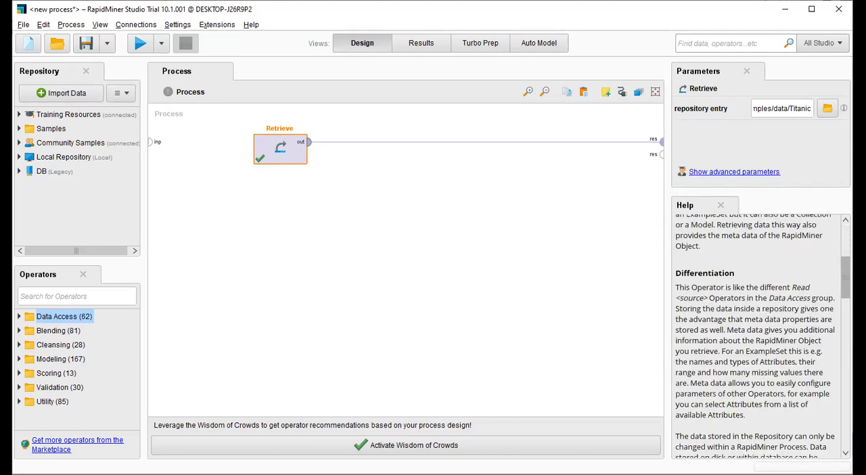
scroll(684, 332, down, 8)
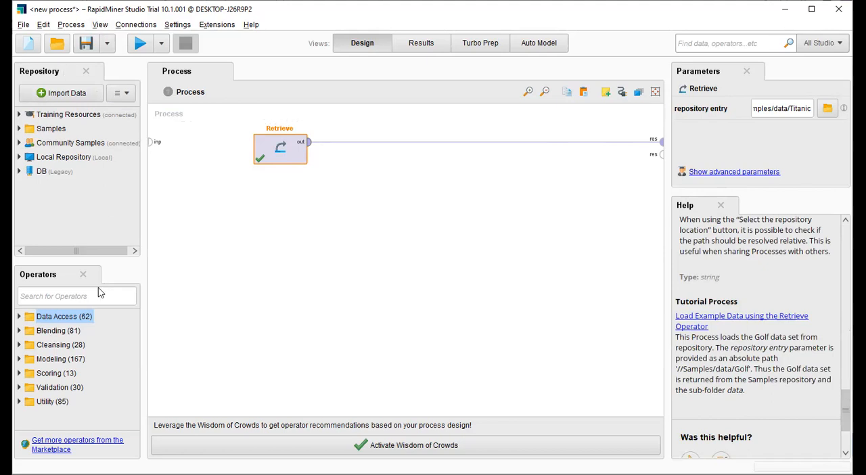
Step: Dock the Operators panel together with the Repository panel, and close the Operators panel
drag(50, 274, 155, 189)
drag(164, 84, 60, 139)
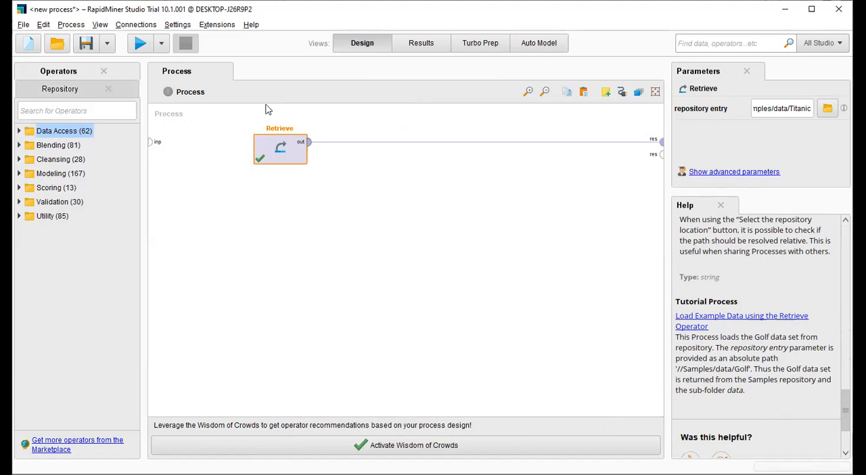
click(104, 72)
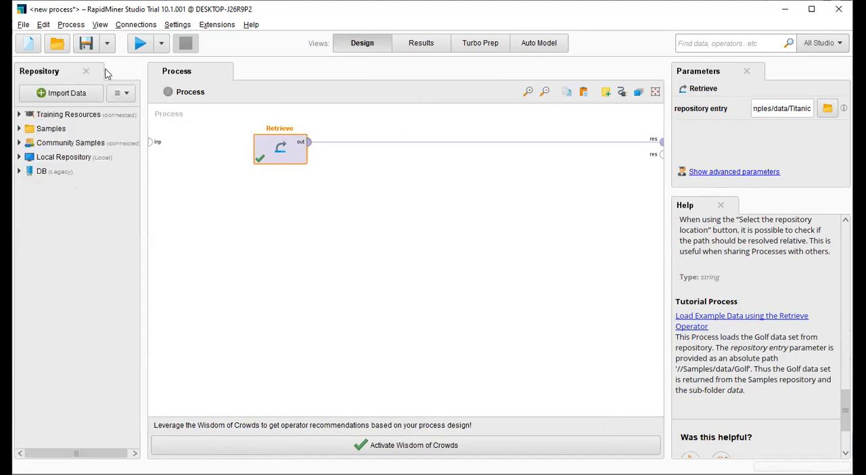
Step: Show the Operators panel again, and restore the default view layout
click(99, 28)
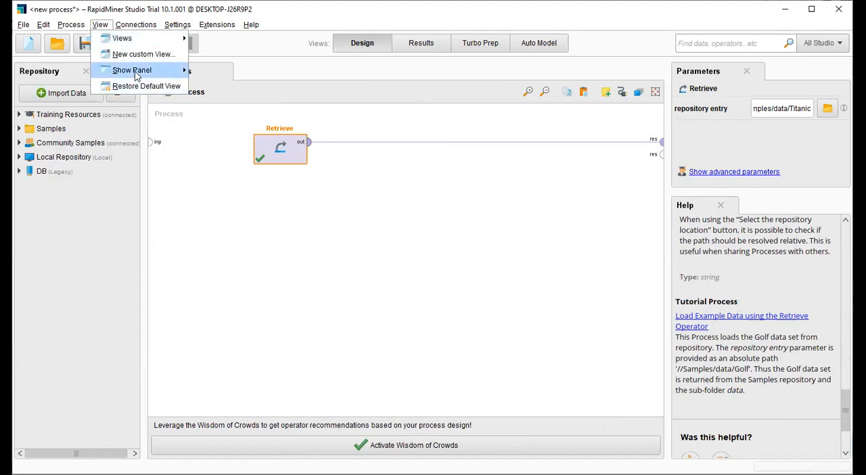
mouse_move(136, 72)
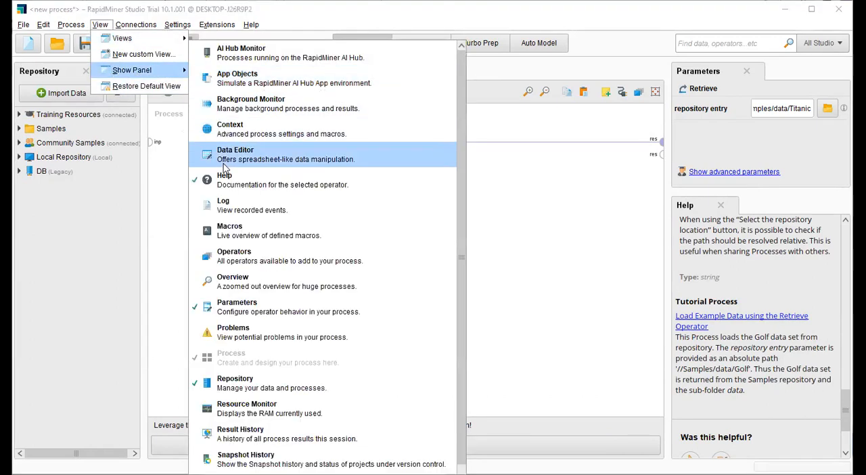
click(218, 264)
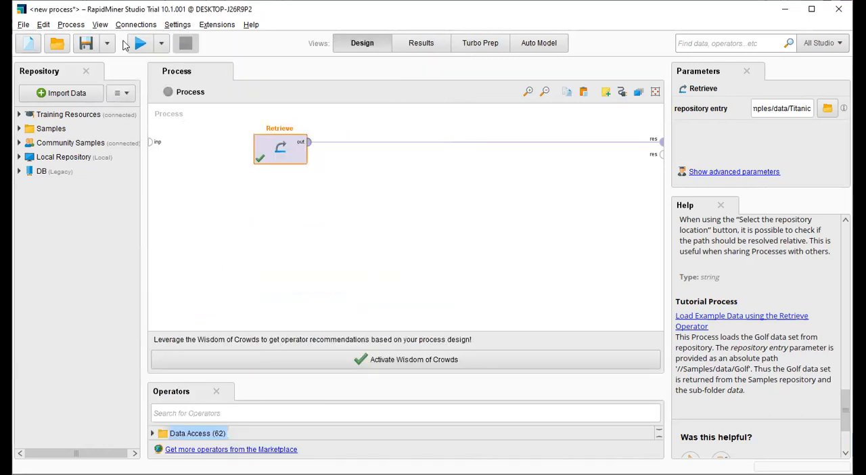
click(99, 25)
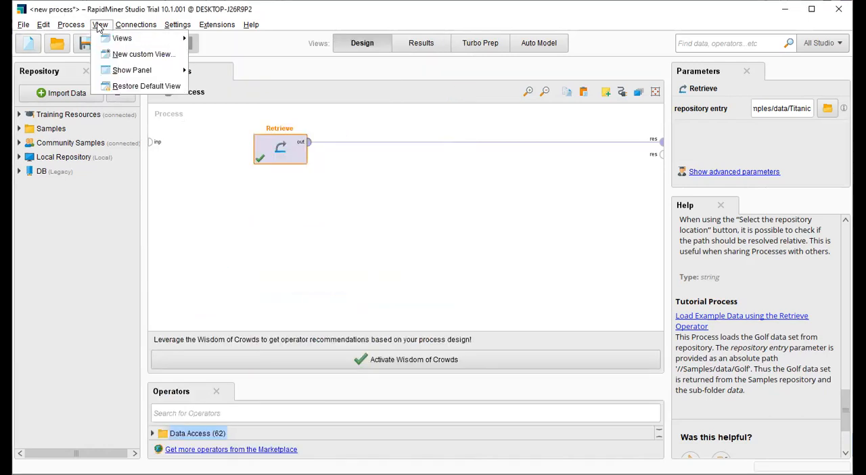
click(142, 86)
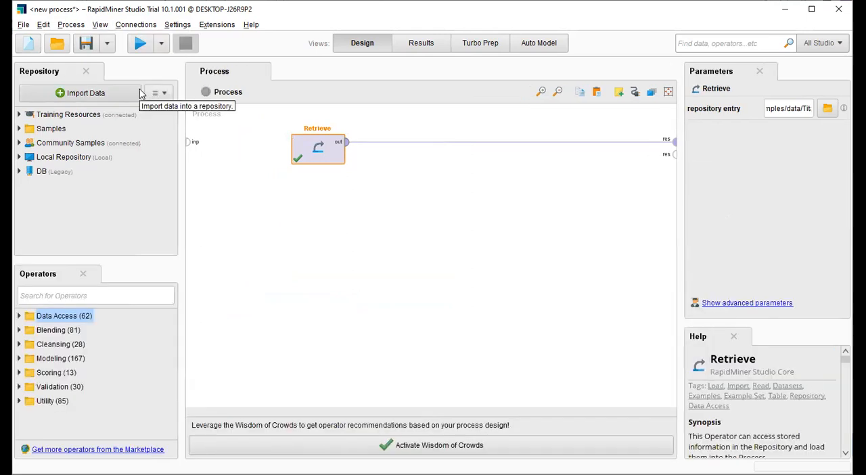